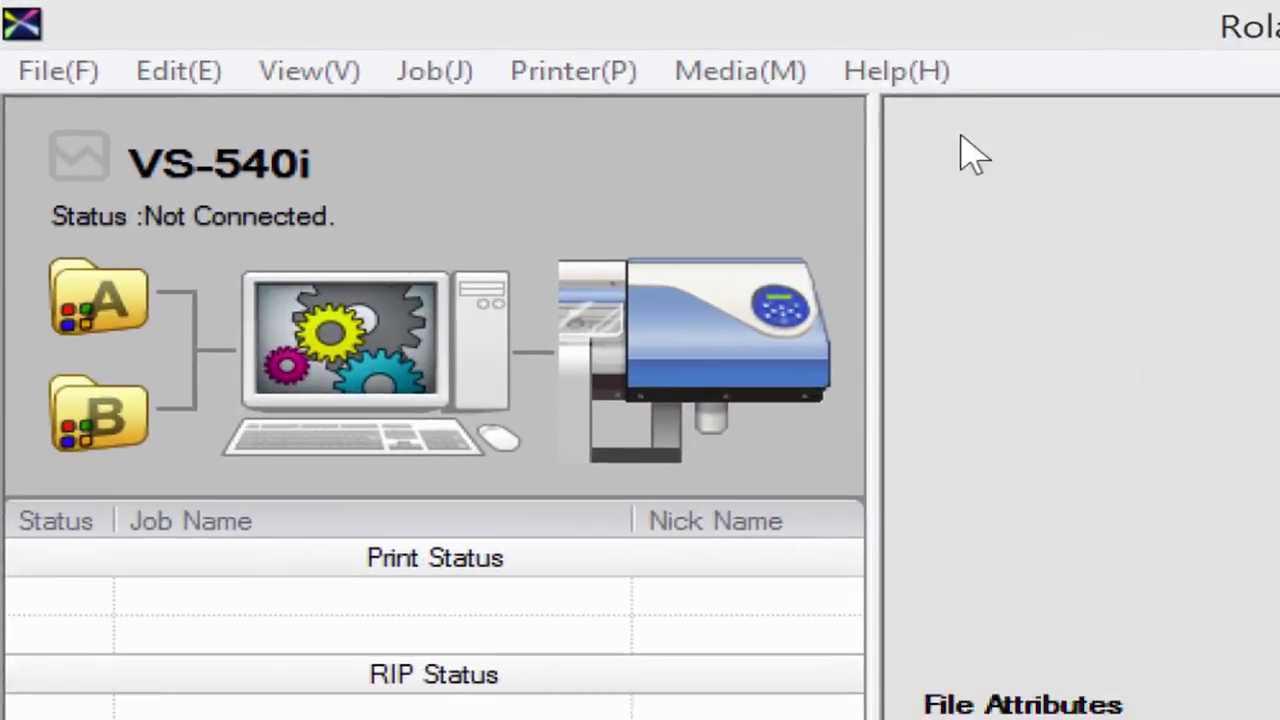
# - Open Media Explorer from the Media menu
pyautogui.click(728, 74)
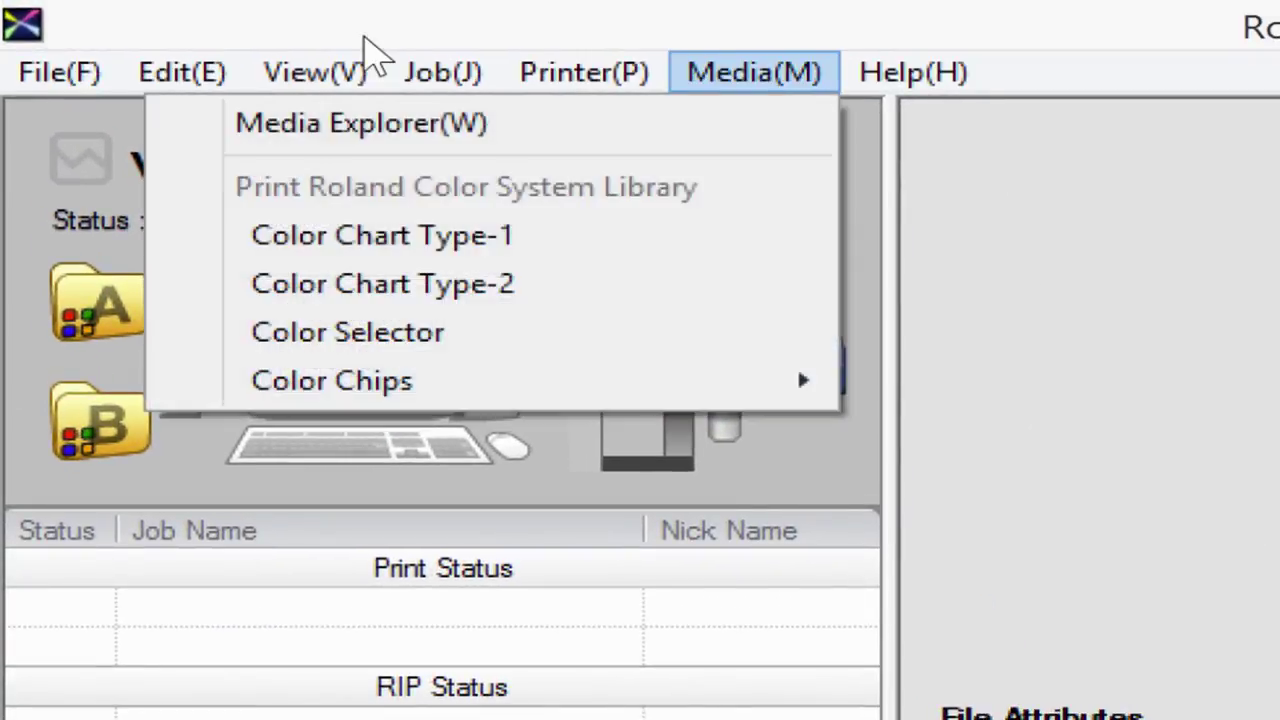
pyautogui.click(655, 124)
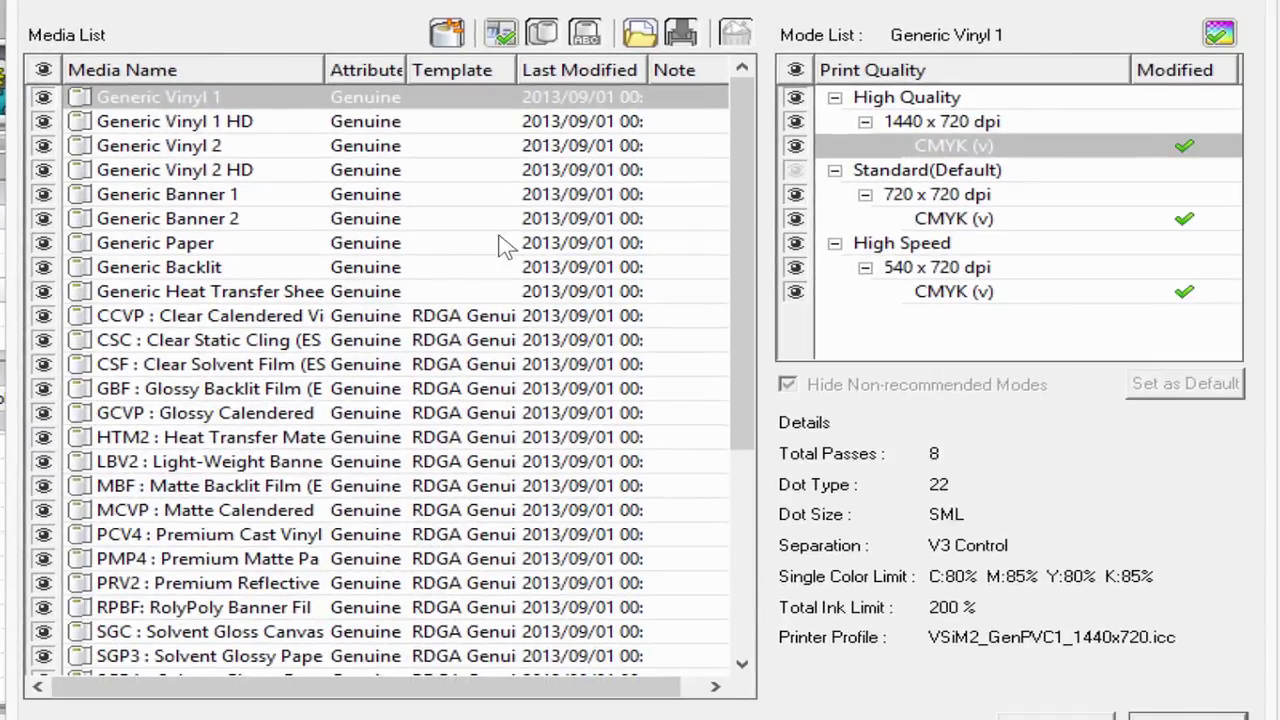
# - Scroll the media list and select GCVP : Glossy Calendered as the source profile
pyautogui.moveTo(742, 160); pyautogui.dragTo(689, 379)
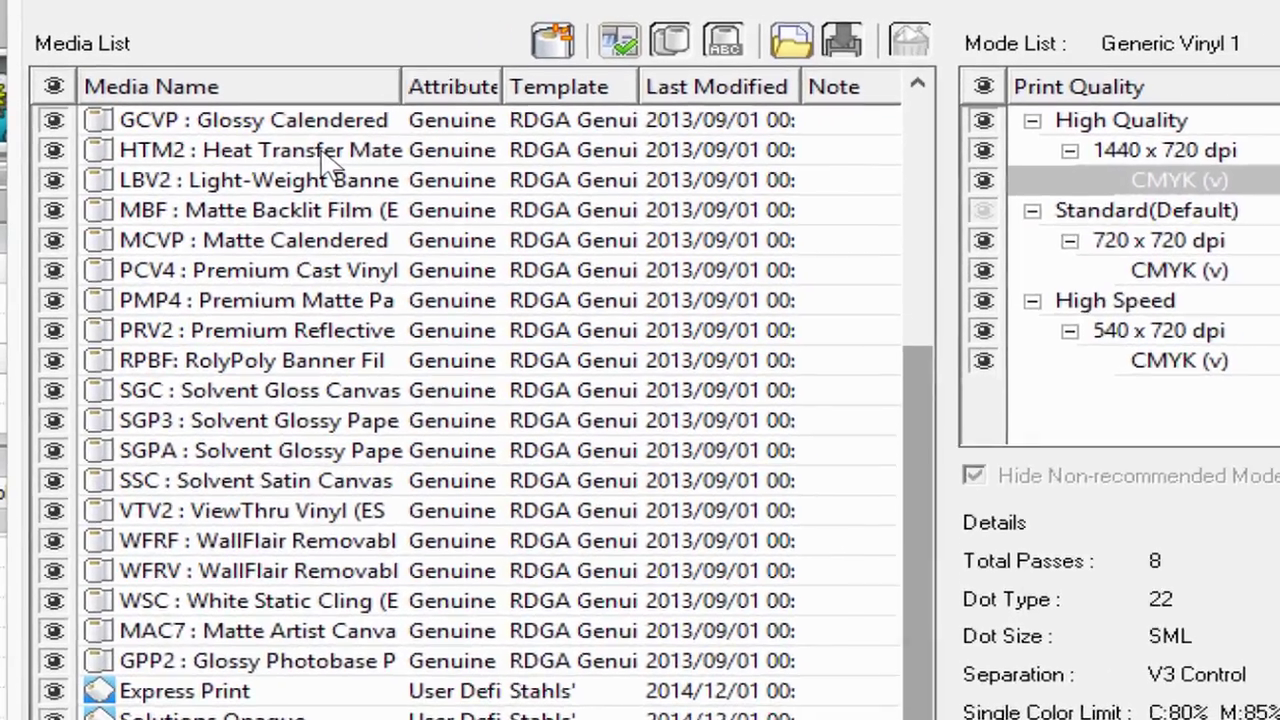
pyautogui.moveTo(742, 372); pyautogui.dragTo(748, 350)
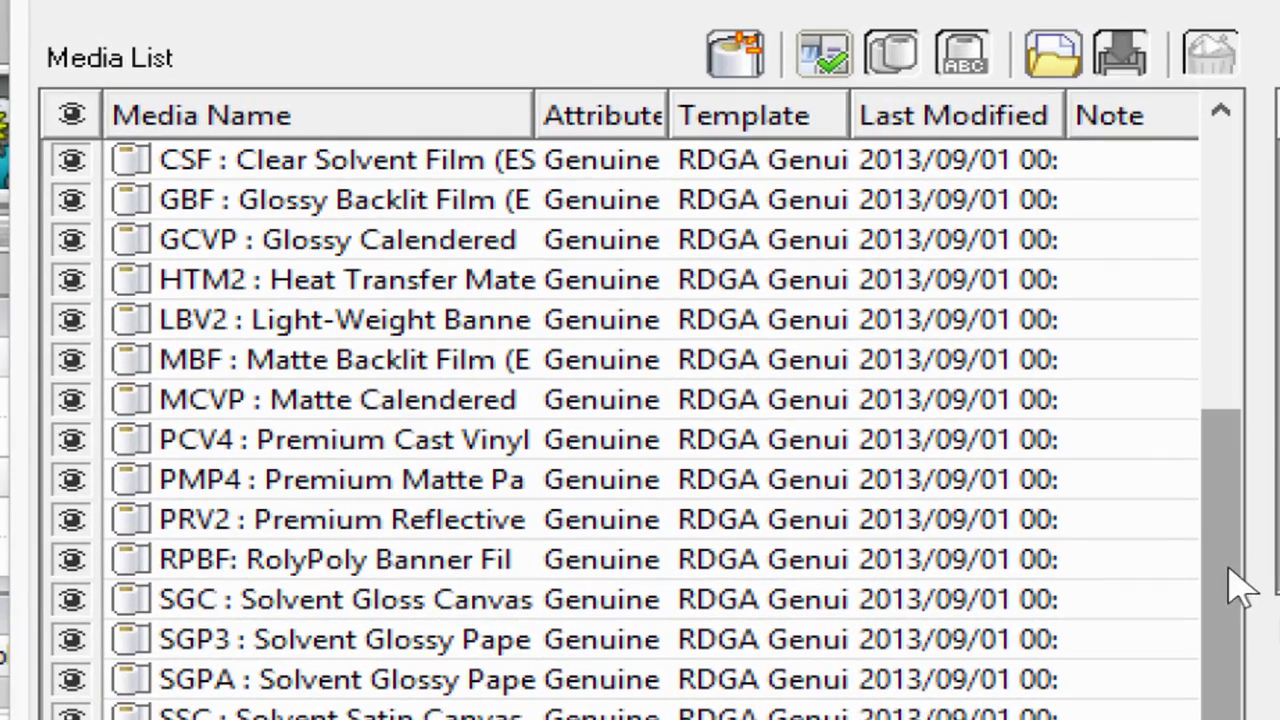
pyautogui.click(414, 245)
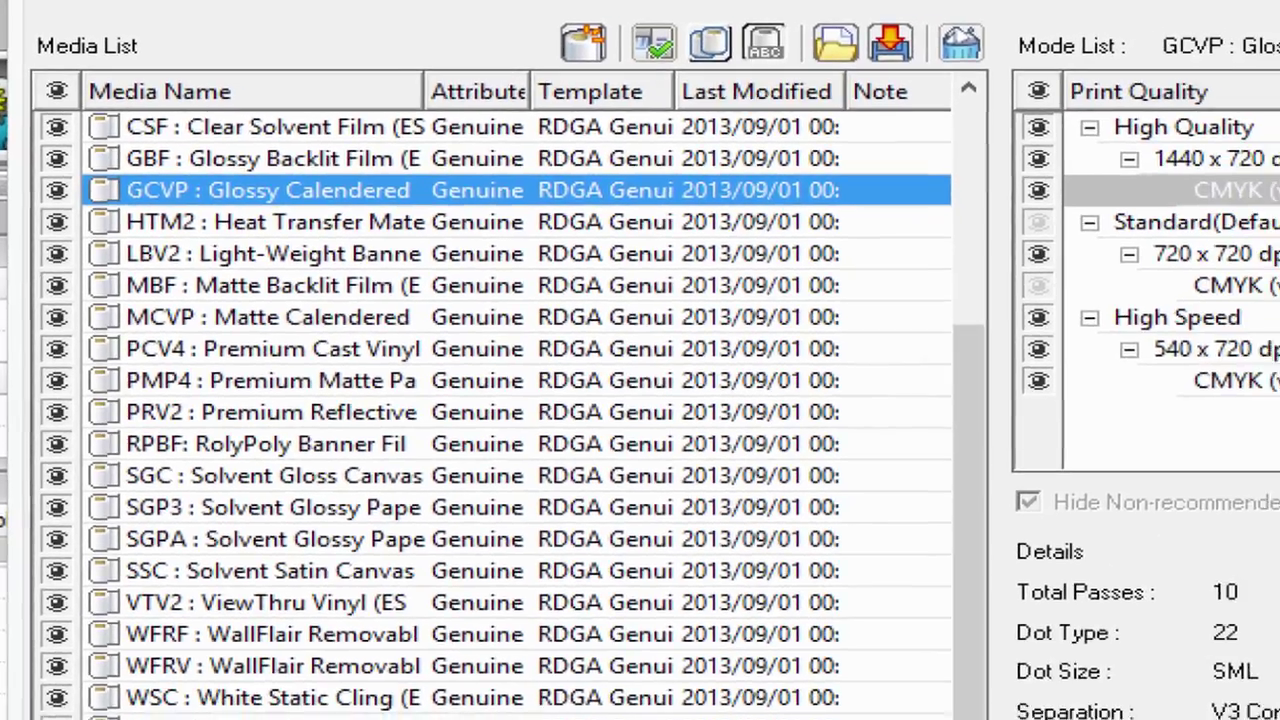
# - Copy the GCVP glossy calendered profile and name the copy 'Test'
pyautogui.click(893, 58)
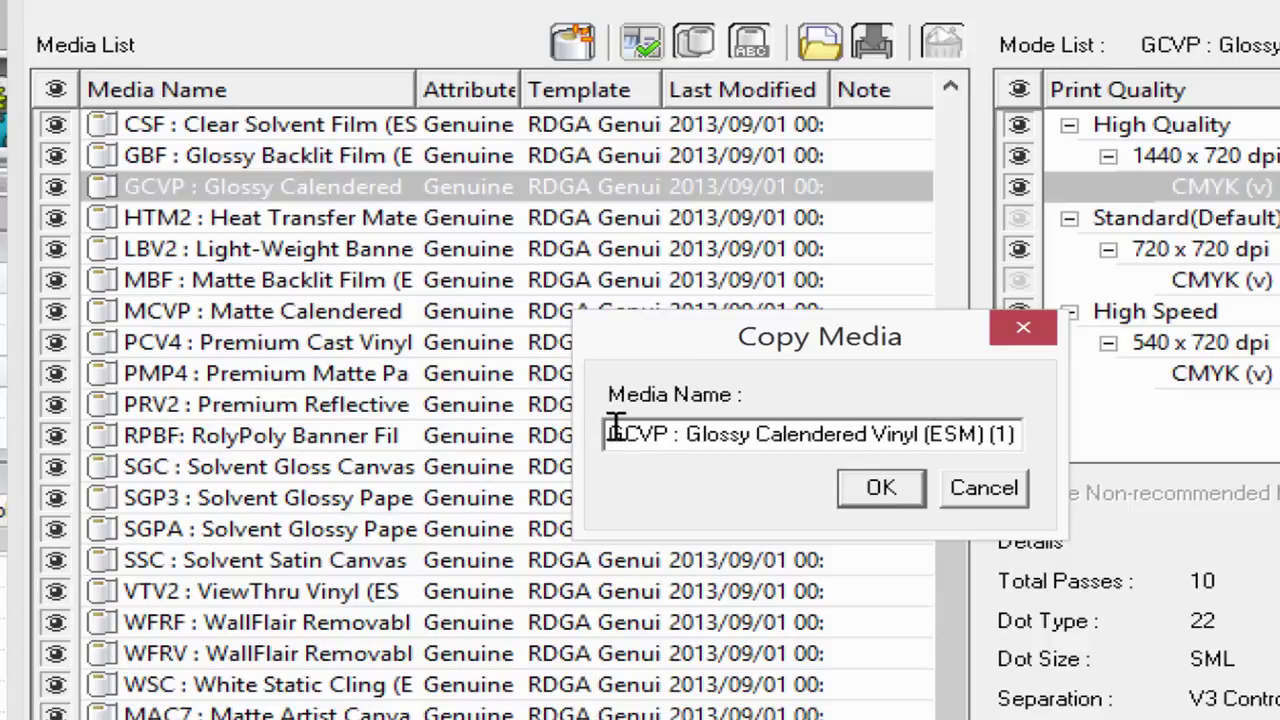
pyautogui.moveTo(609, 434); pyautogui.dragTo(1104, 450)
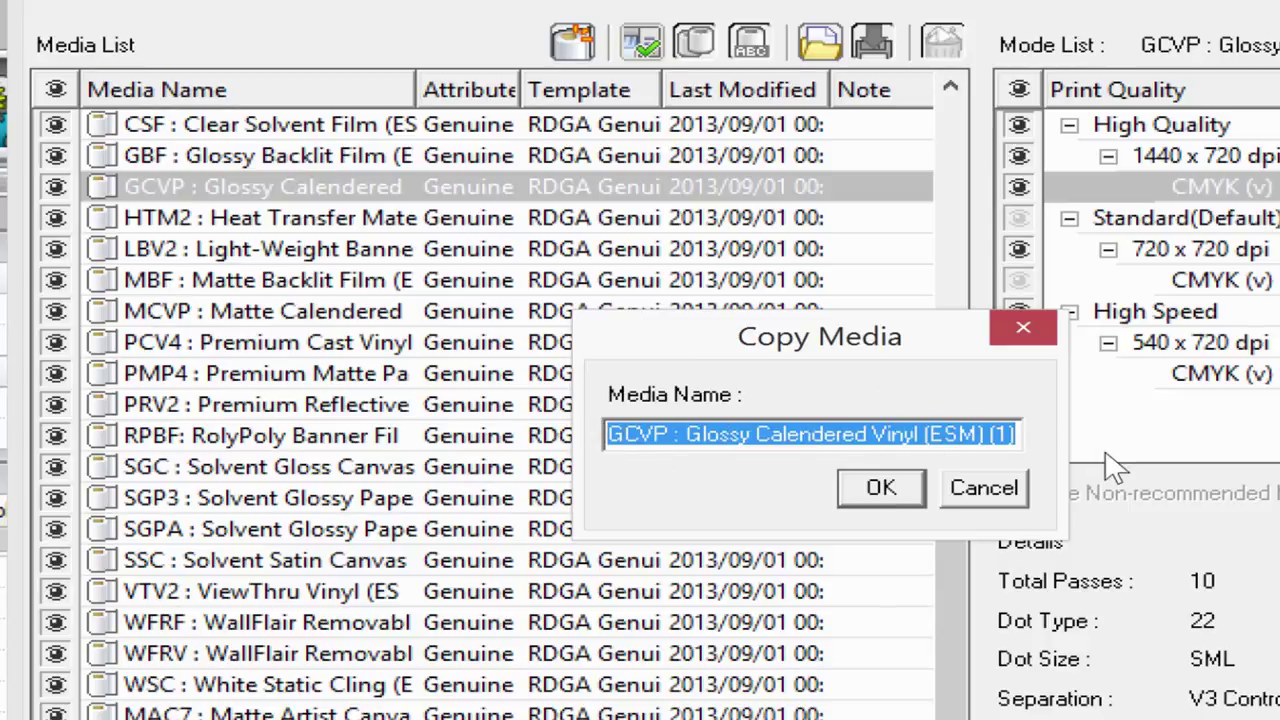
pyautogui.write('Test')
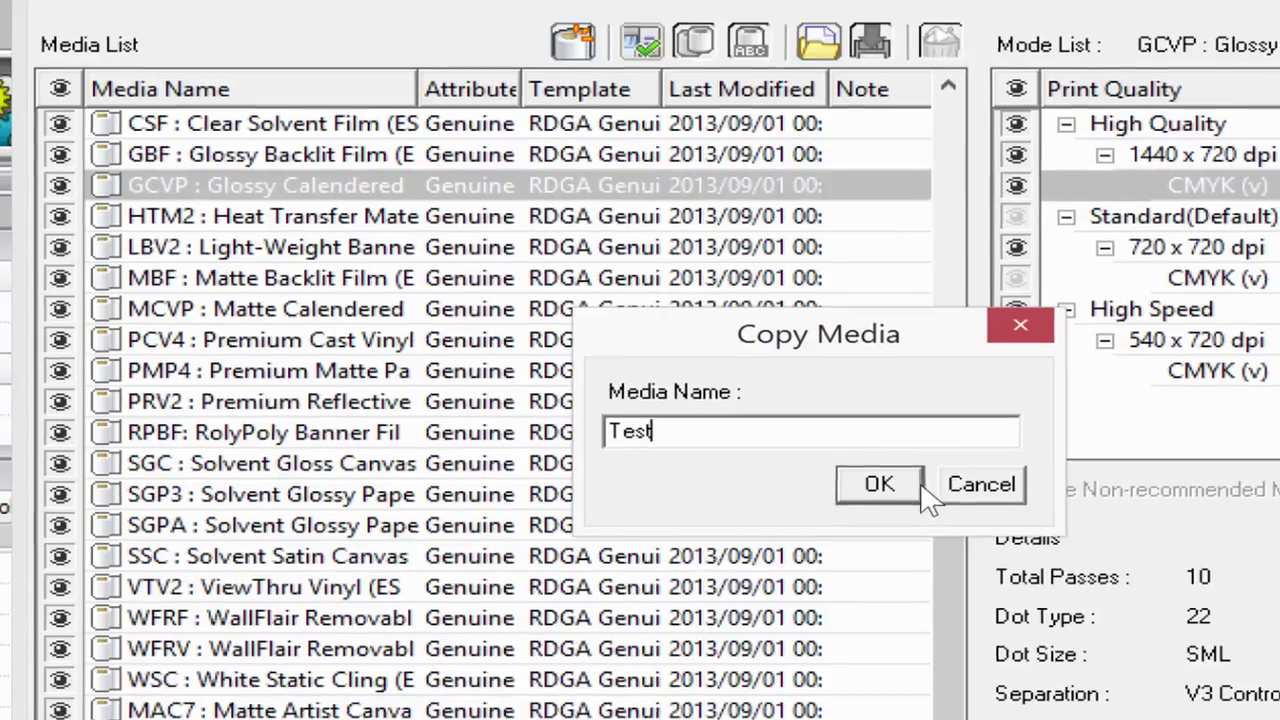
pyautogui.click(312, 180)
pyautogui.press('Return')
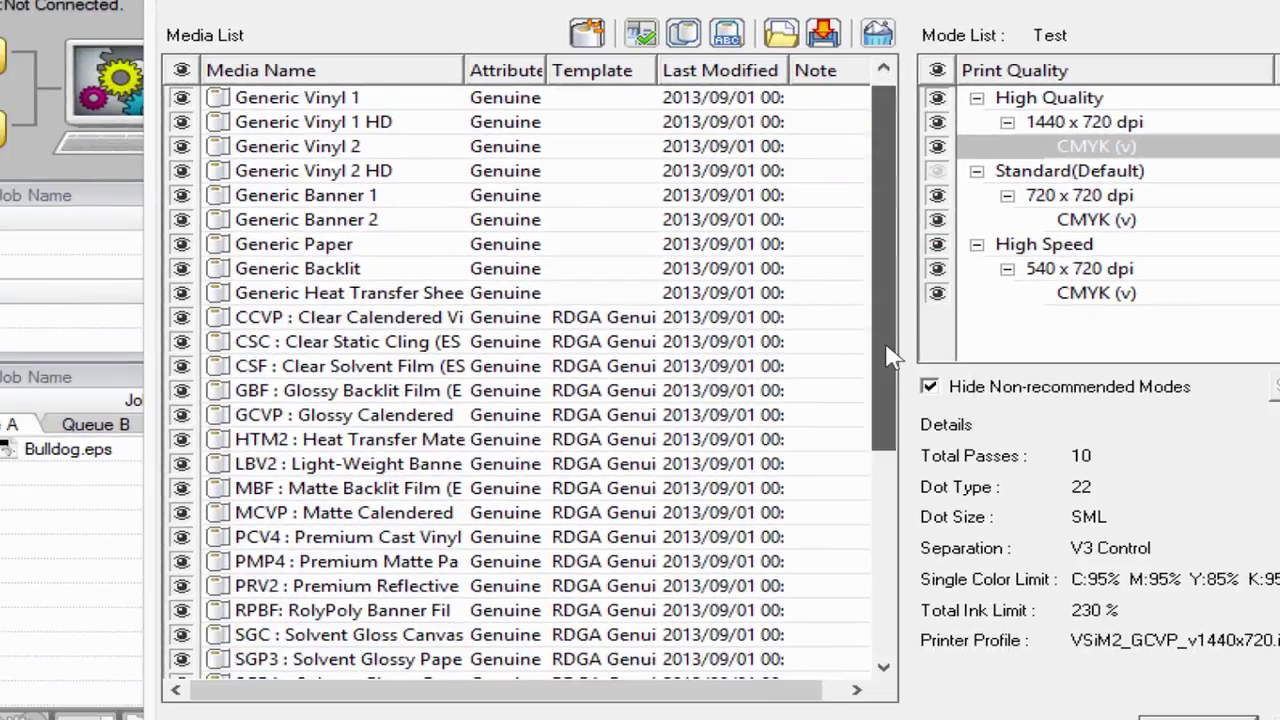
pyautogui.moveTo(914, 400); pyautogui.dragTo(927, 583)
pyautogui.moveTo(900, 525); pyautogui.dragTo(905, 570)
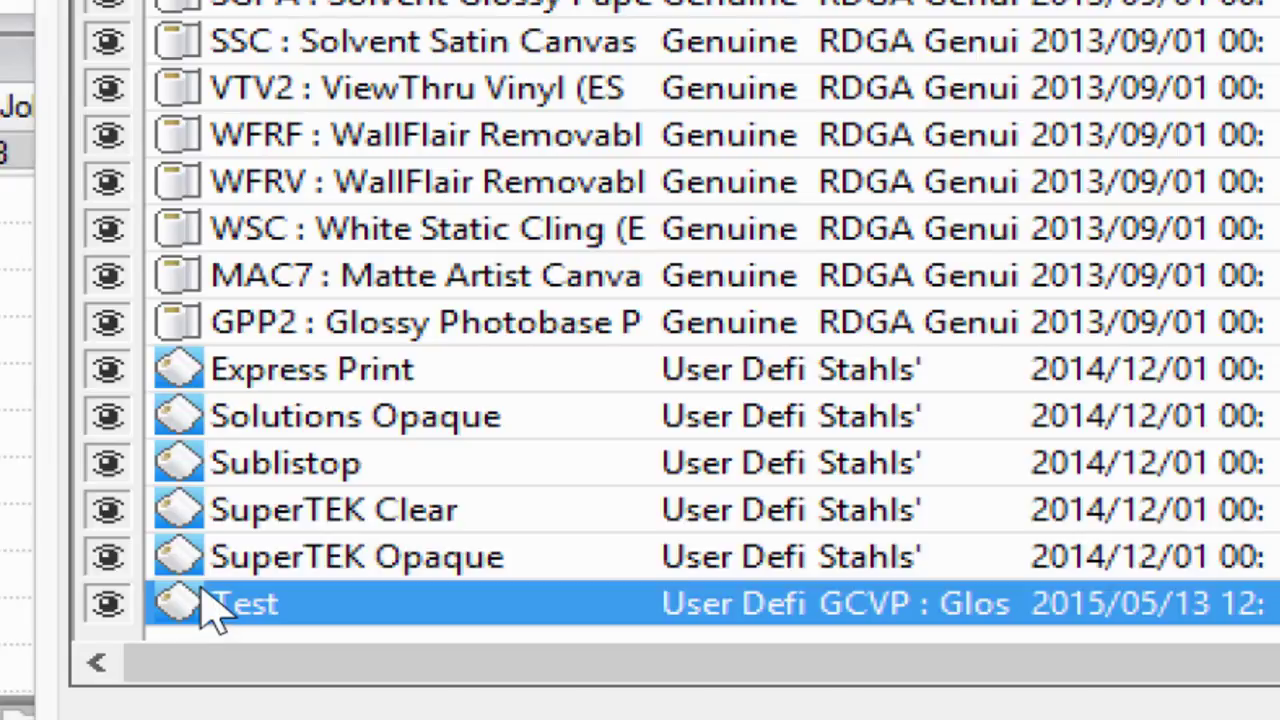
pyautogui.click(290, 372)
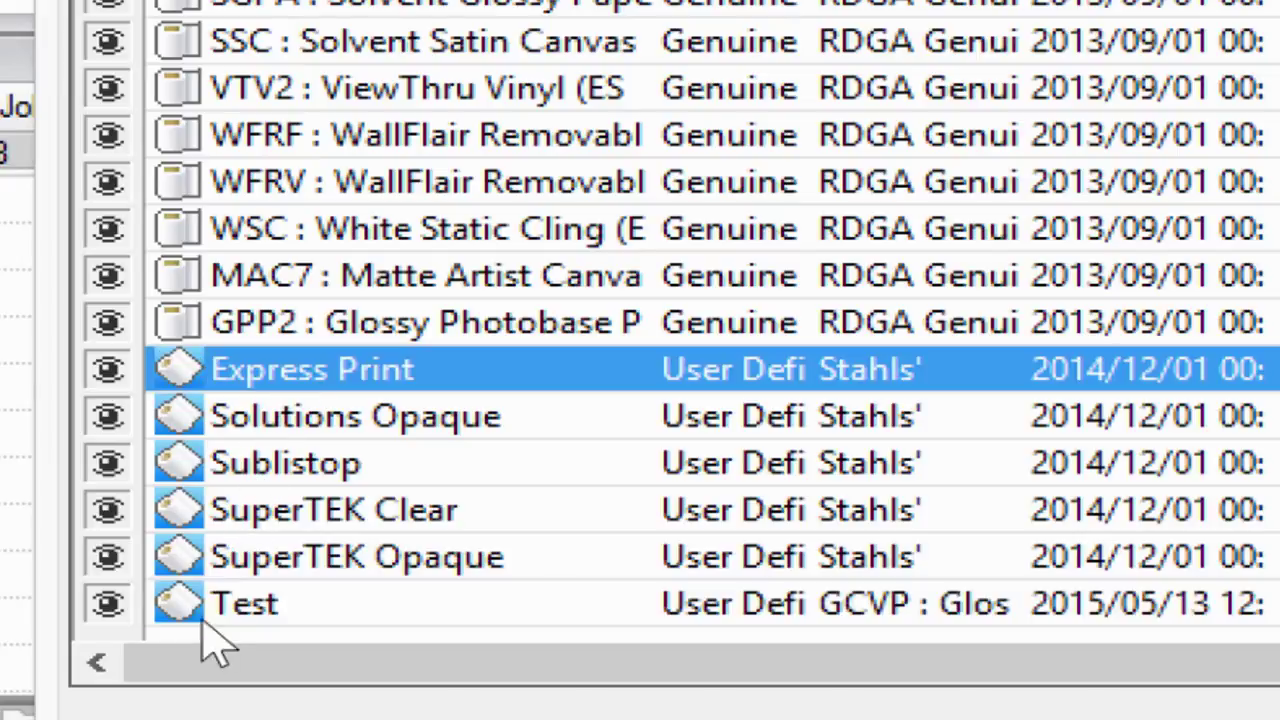
pyautogui.click(242, 608)
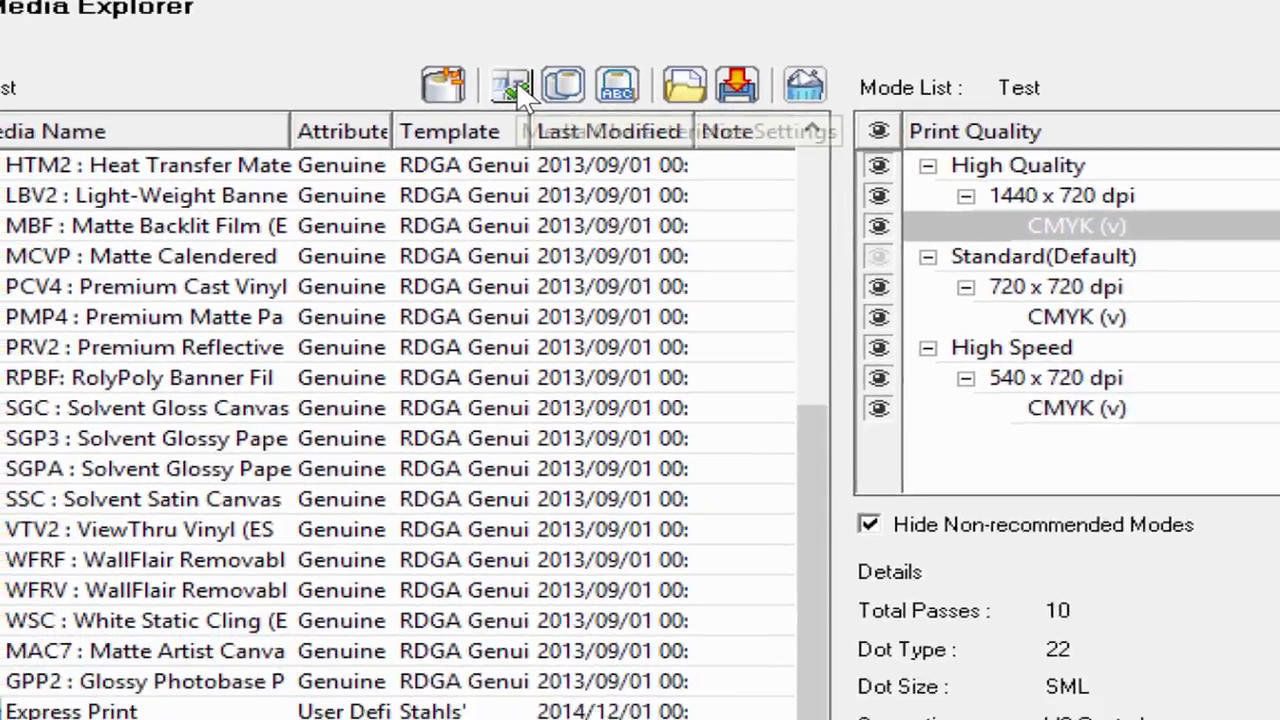
pyautogui.click(602, 127)
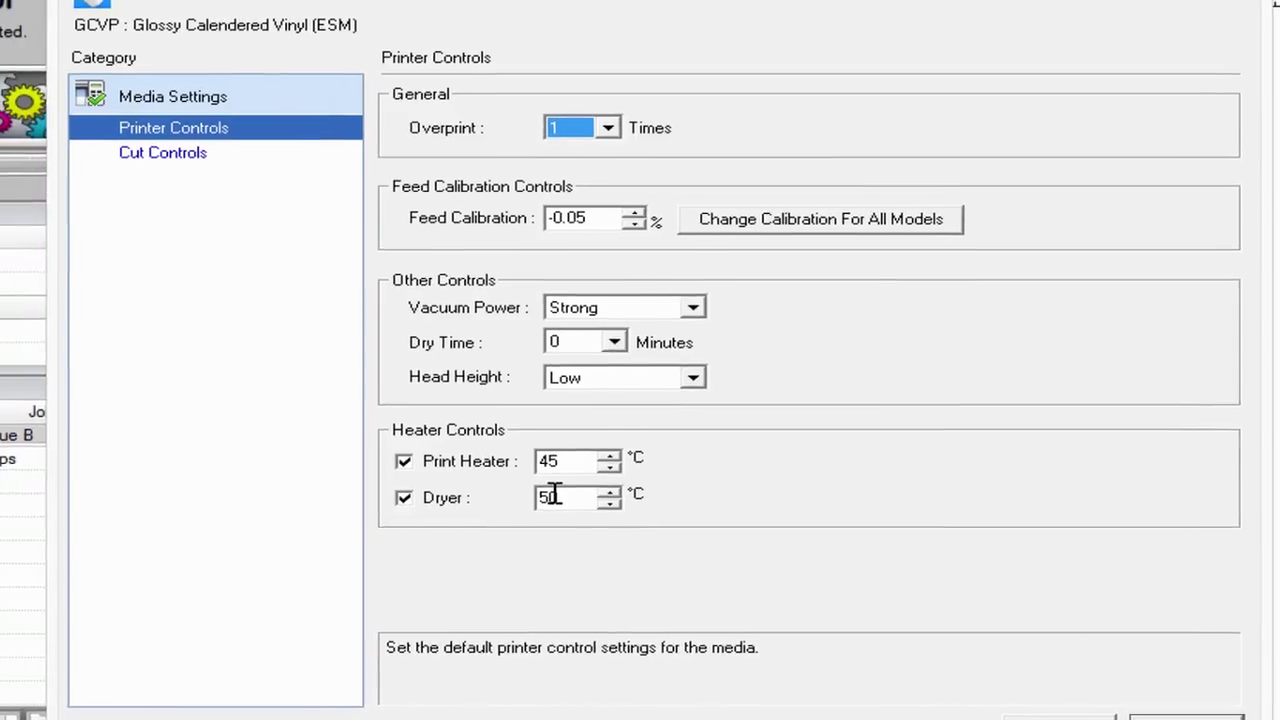
pyautogui.click(226, 156)
pyautogui.click(236, 158)
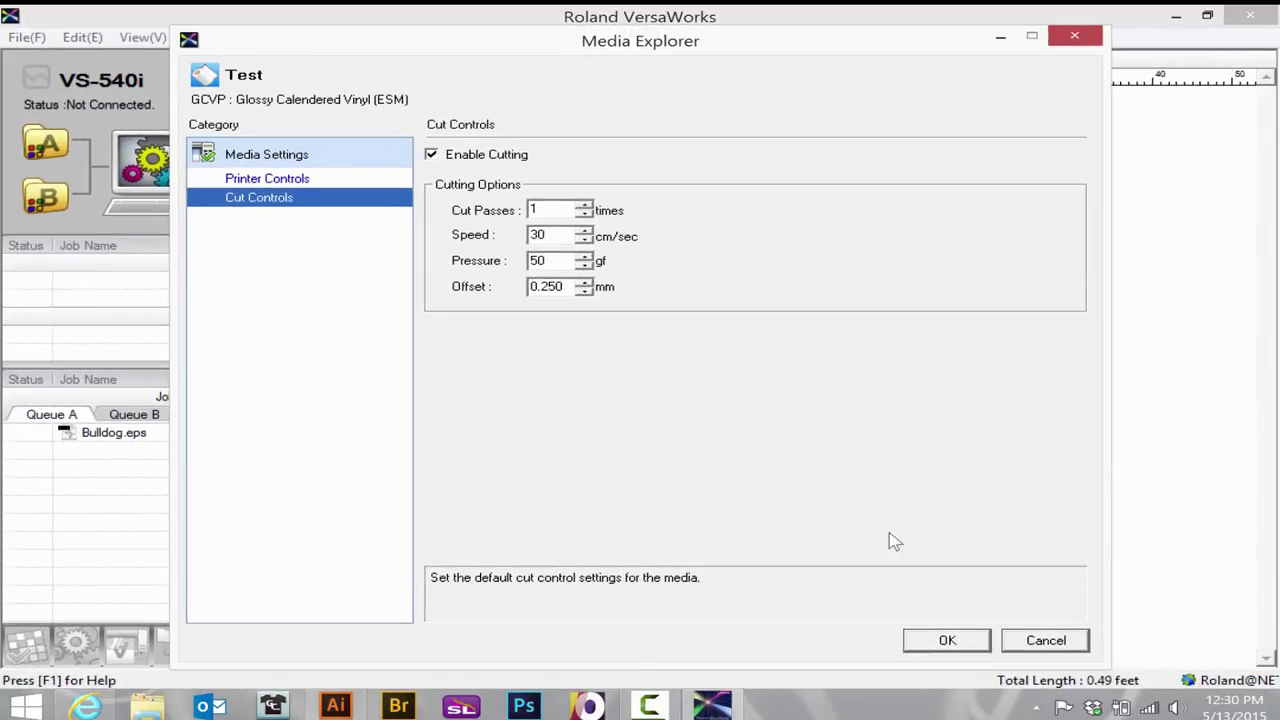
pyautogui.click(945, 640)
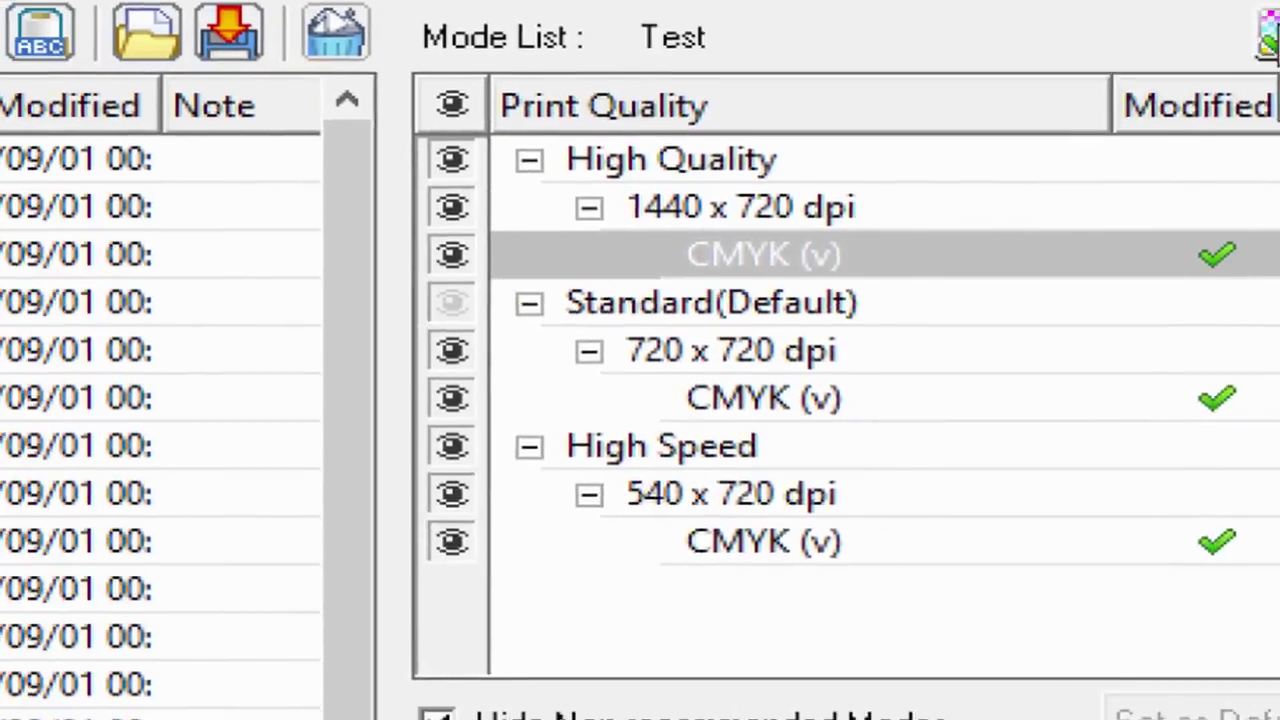
# - Keep Test's print direction at Bi-Direction and accept its print quality settings
pyautogui.click(893, 68)
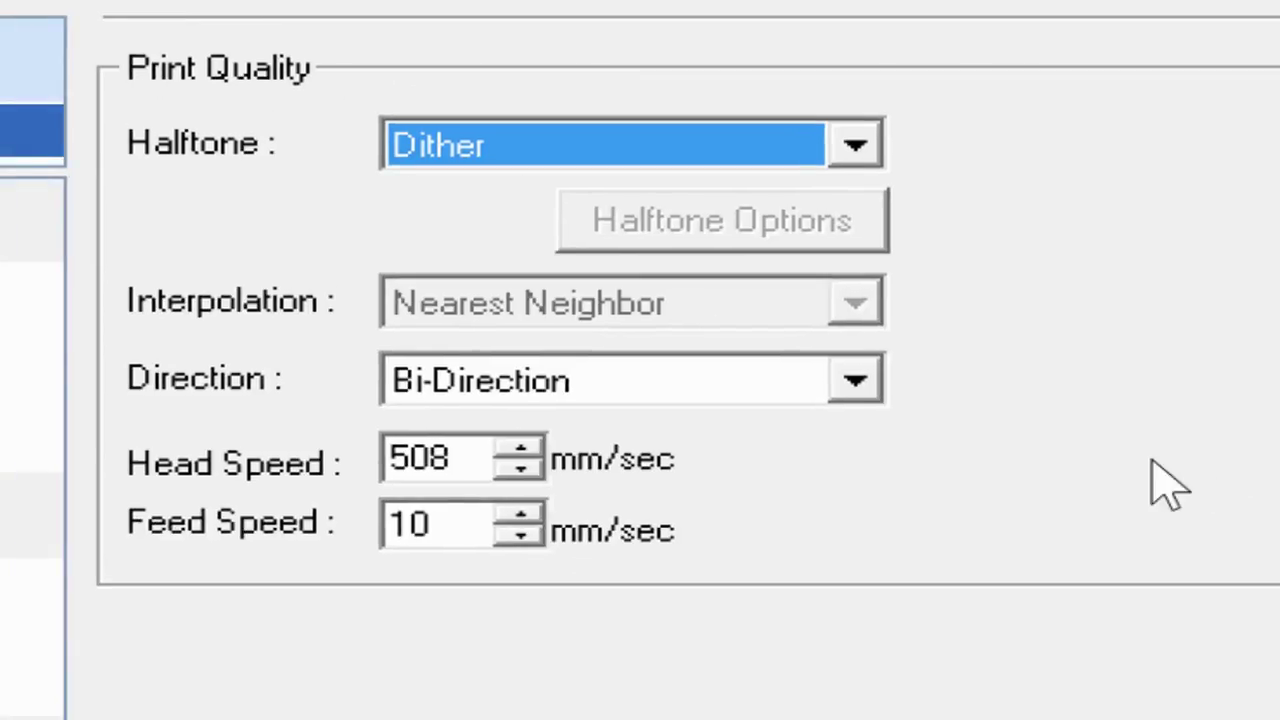
pyautogui.click(853, 381)
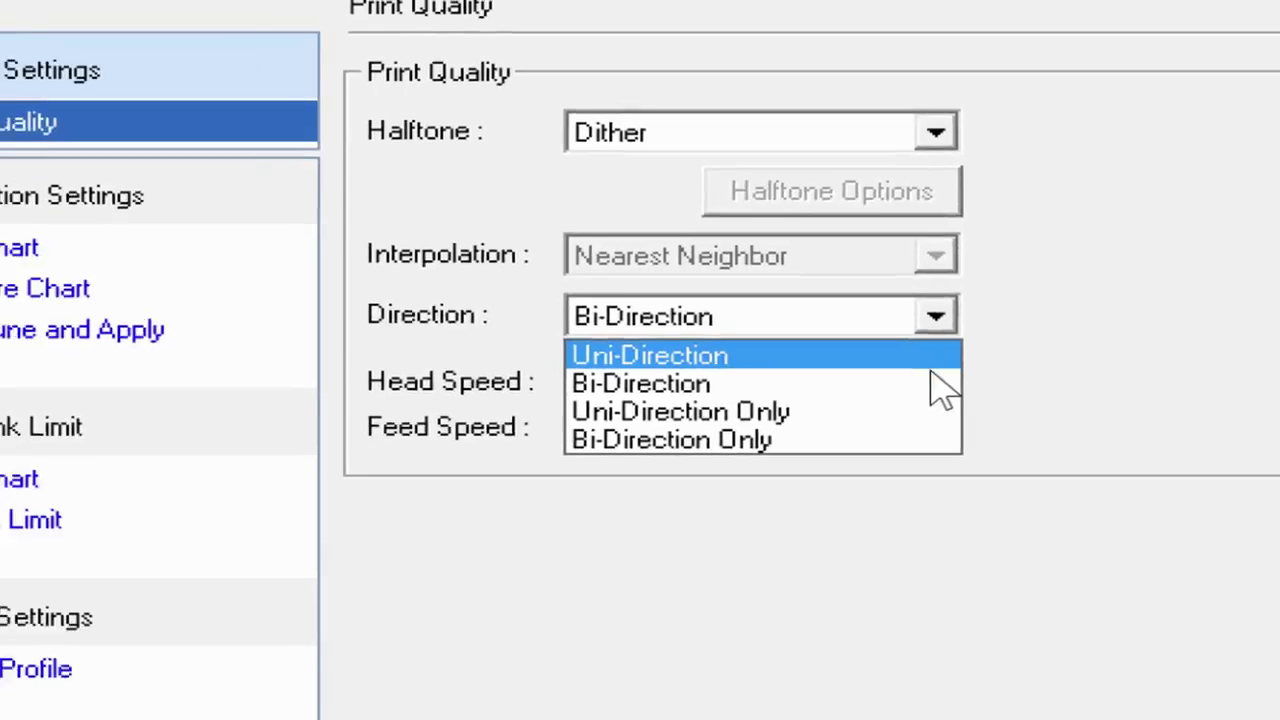
pyautogui.click(735, 384)
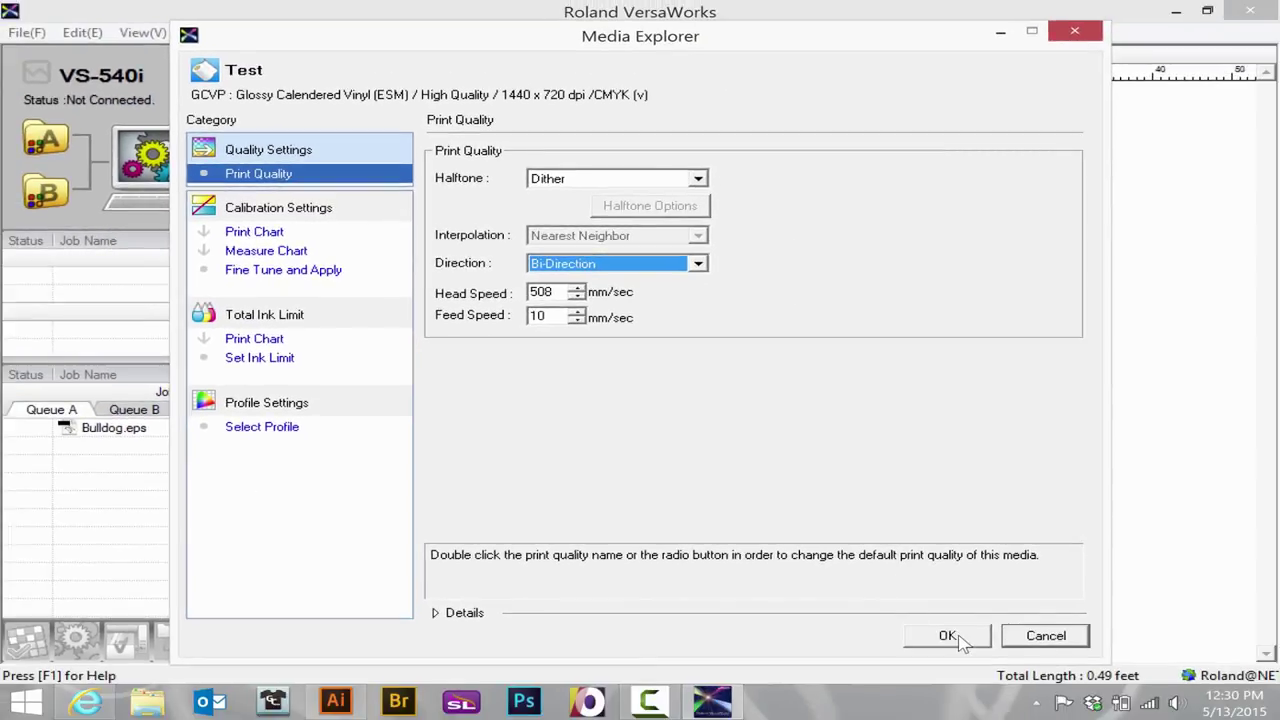
pyautogui.click(947, 636)
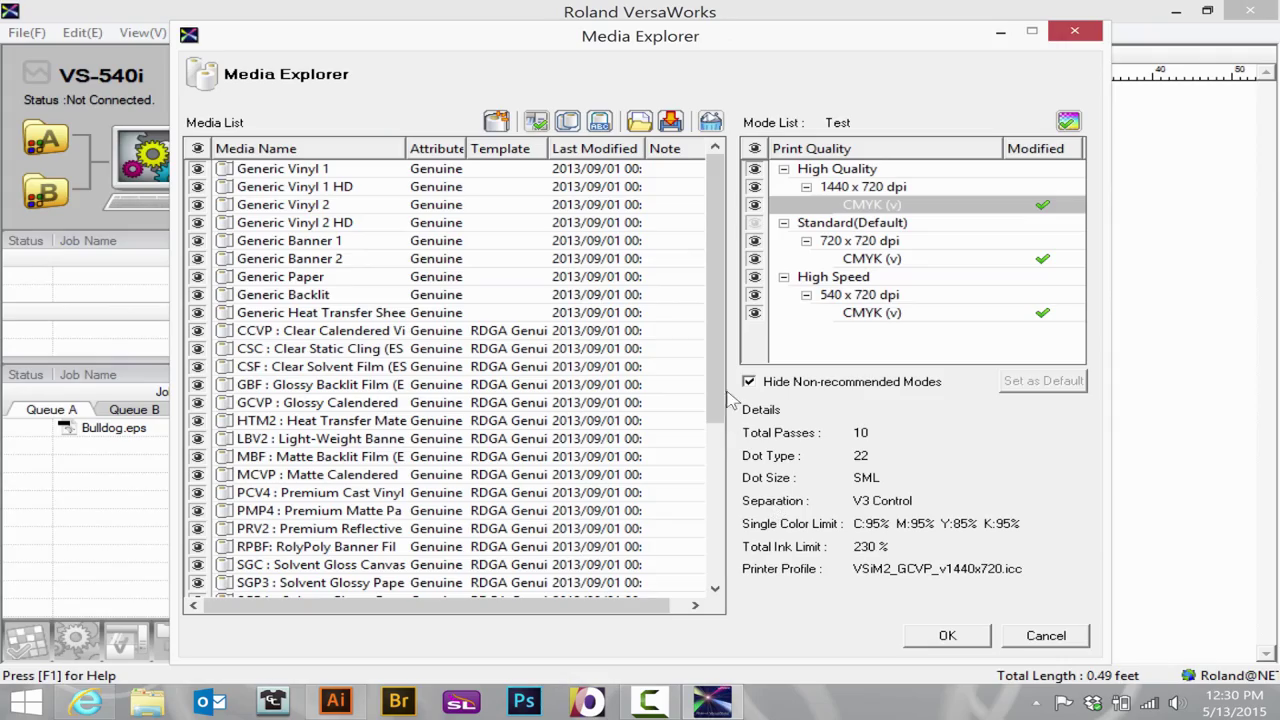
# - Scroll the media list to the bottom to reach the Test media
pyautogui.moveTo(718, 388); pyautogui.dragTo(695, 552)
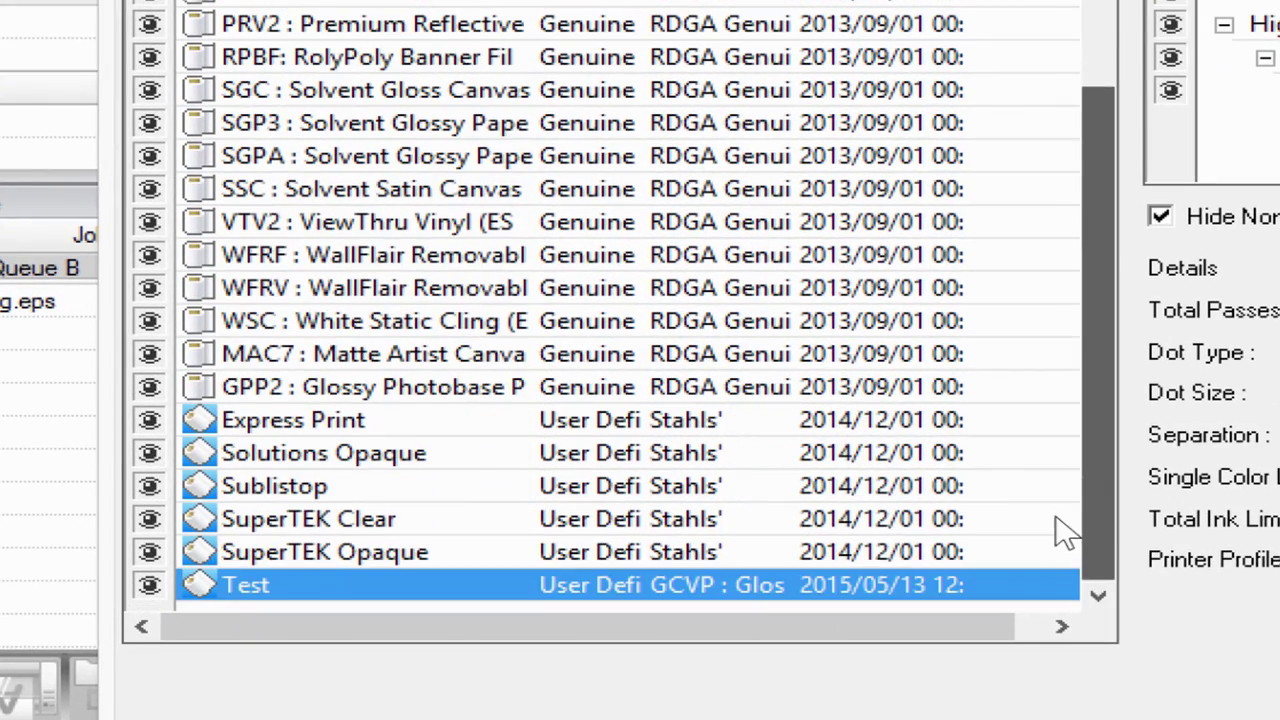
pyautogui.moveTo(1062, 530); pyautogui.dragTo(1058, 534)
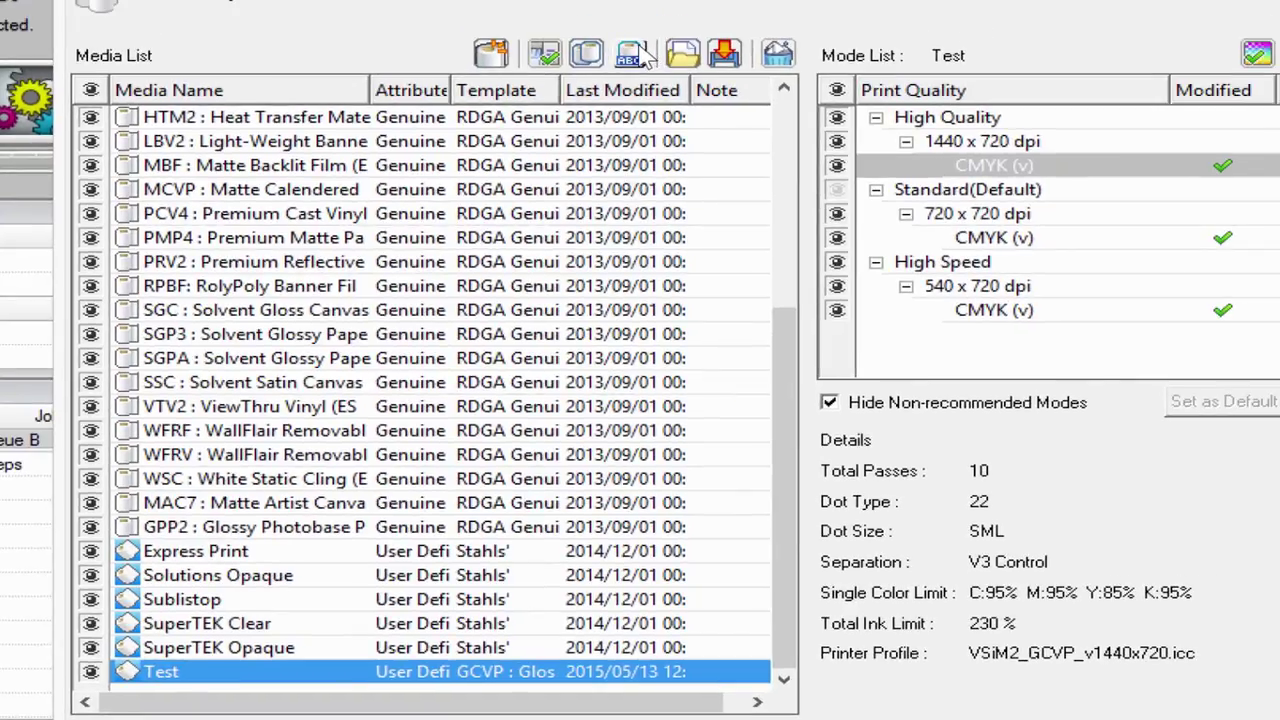
# - Rename the Test media to 'Stahls New Media' and confirm the Media Explorer edits
pyautogui.click(632, 55)
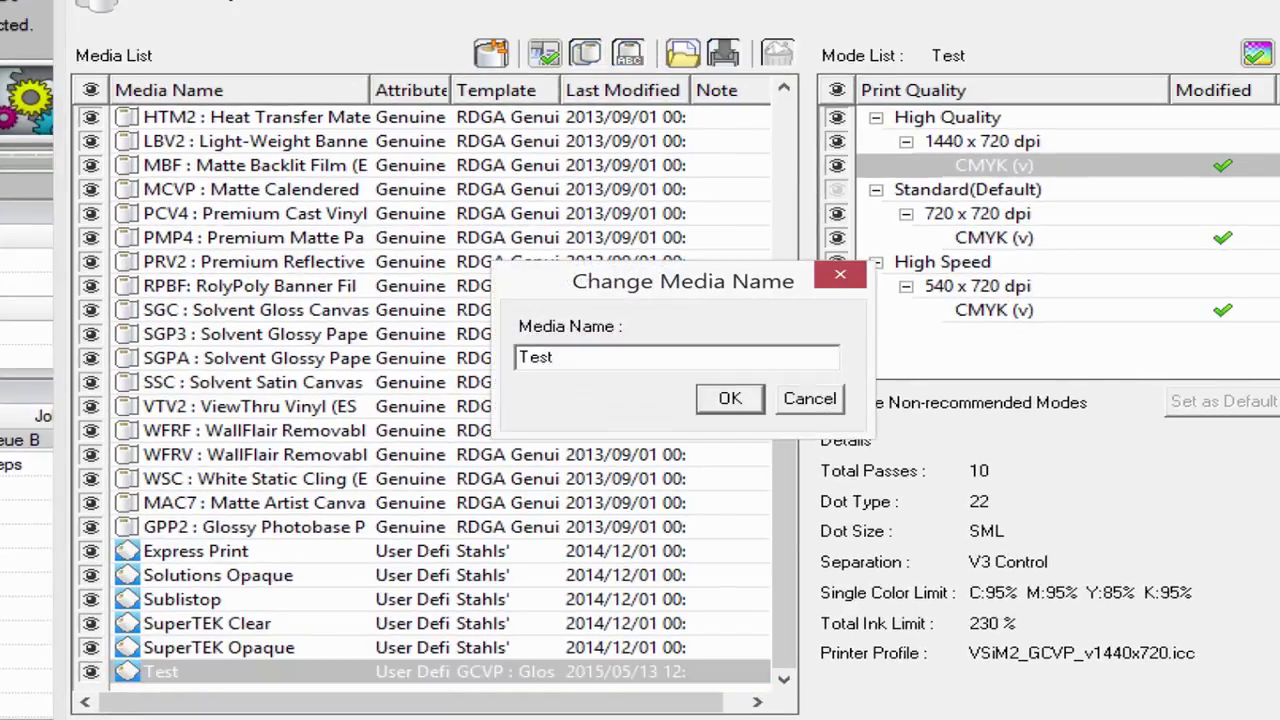
pyautogui.moveTo(553, 358); pyautogui.dragTo(483, 368)
pyautogui.write('Stahls New Media')
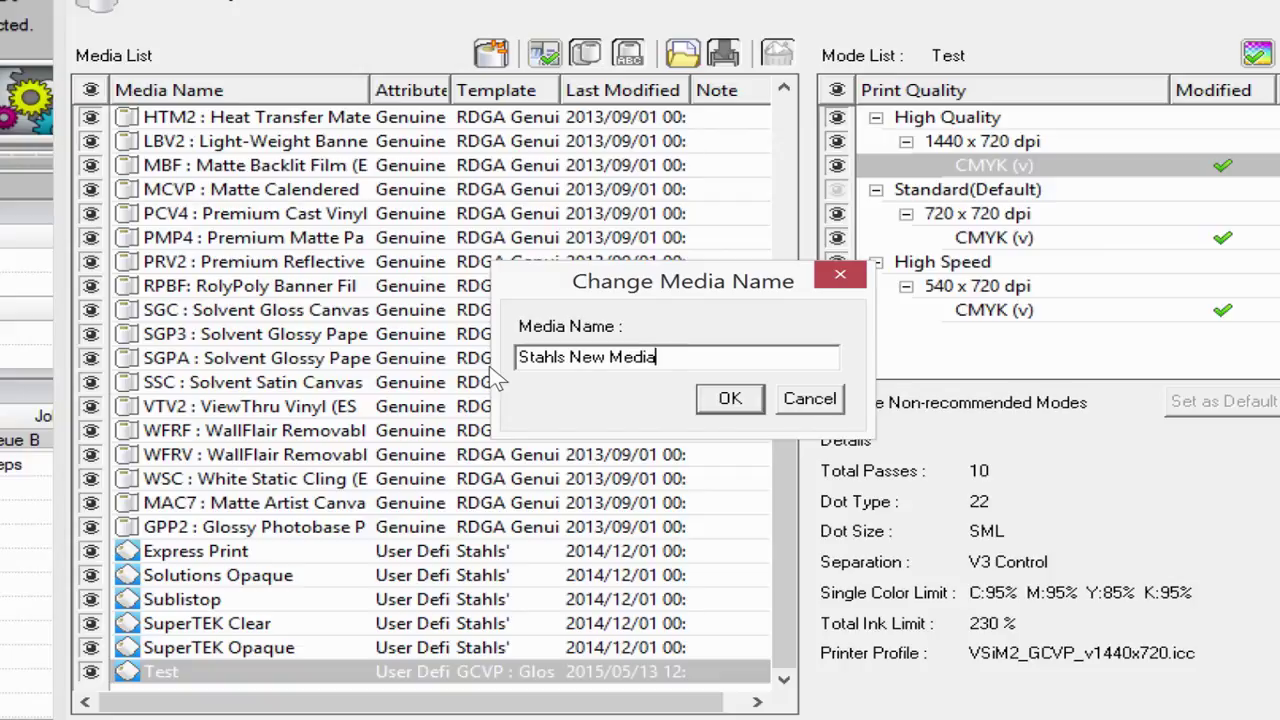
pyautogui.click(730, 398)
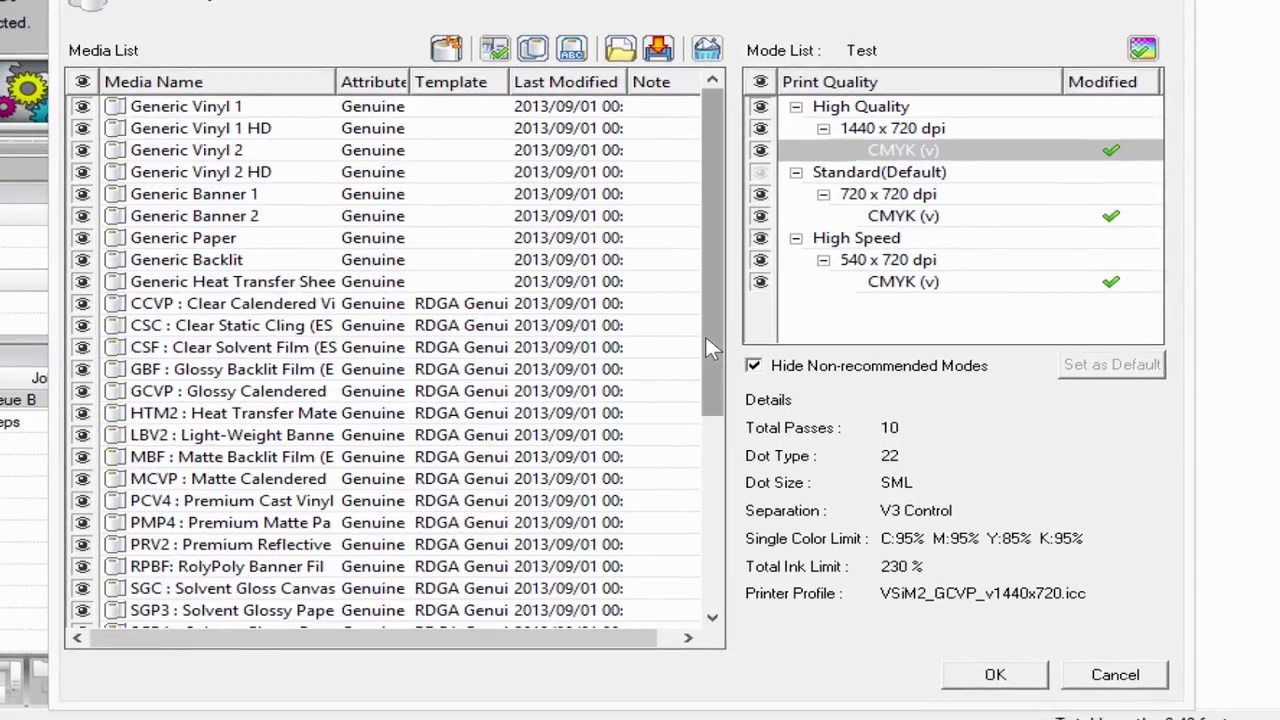
pyautogui.click(995, 677)
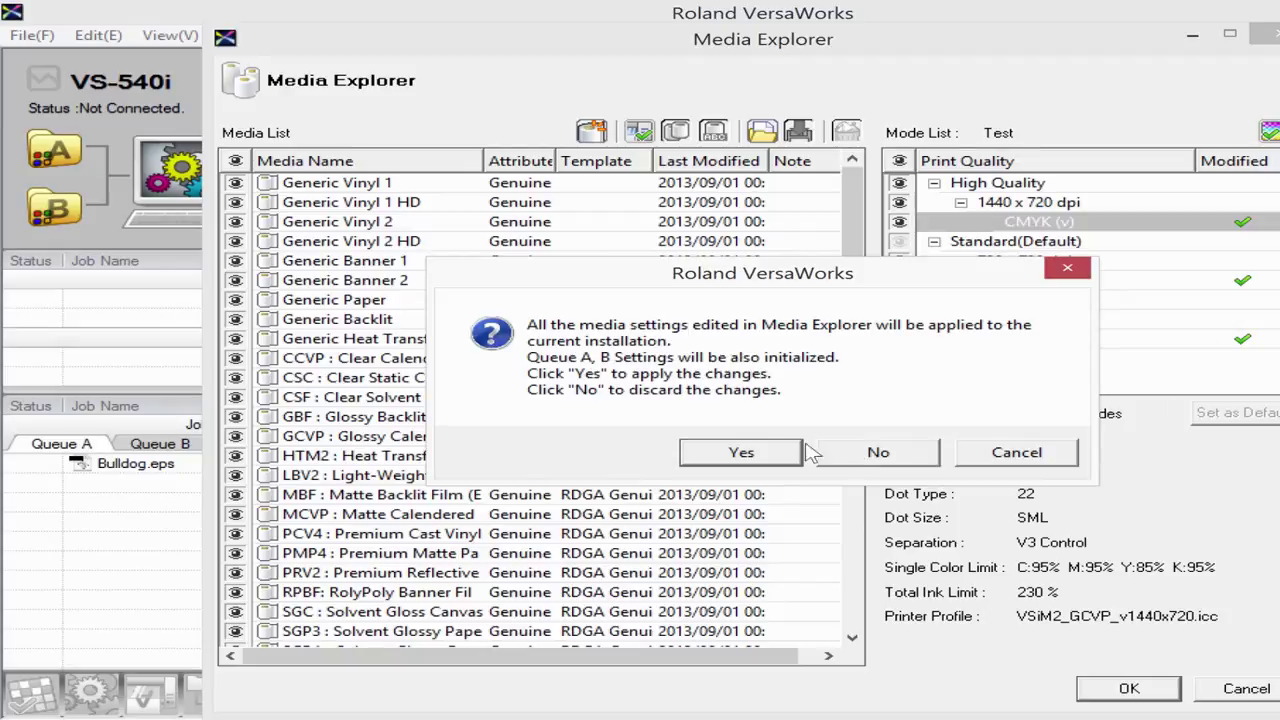
# - Confirm applying the media changes to the current installation
pyautogui.click(741, 453)
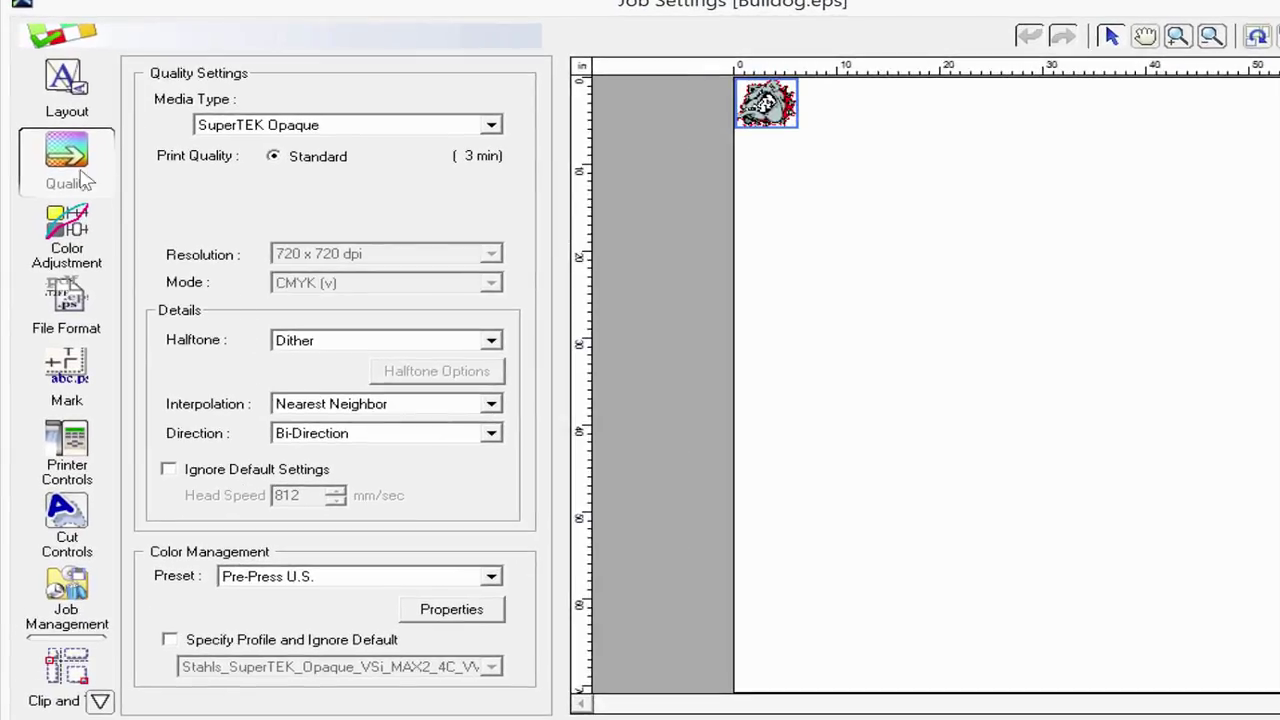
# - Set Bulldog.eps's media type to Stahls New Media and view its printer controls
pyautogui.click(496, 128)
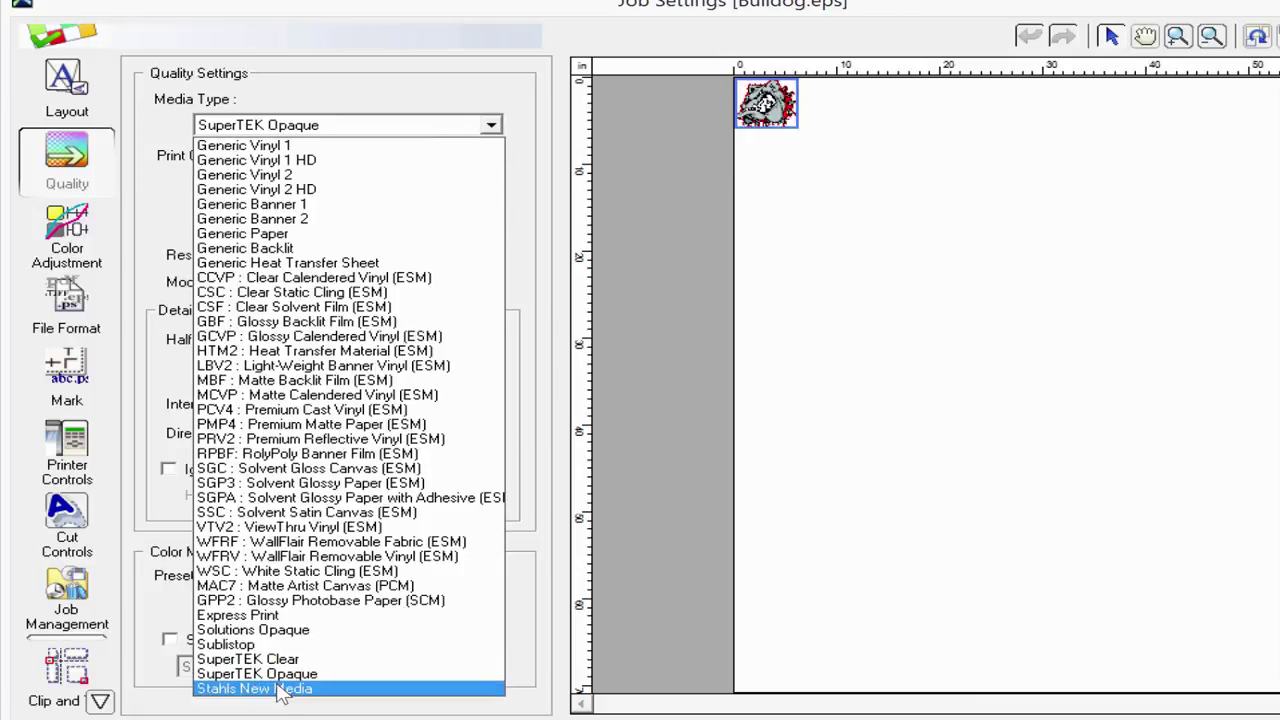
pyautogui.press('Return')
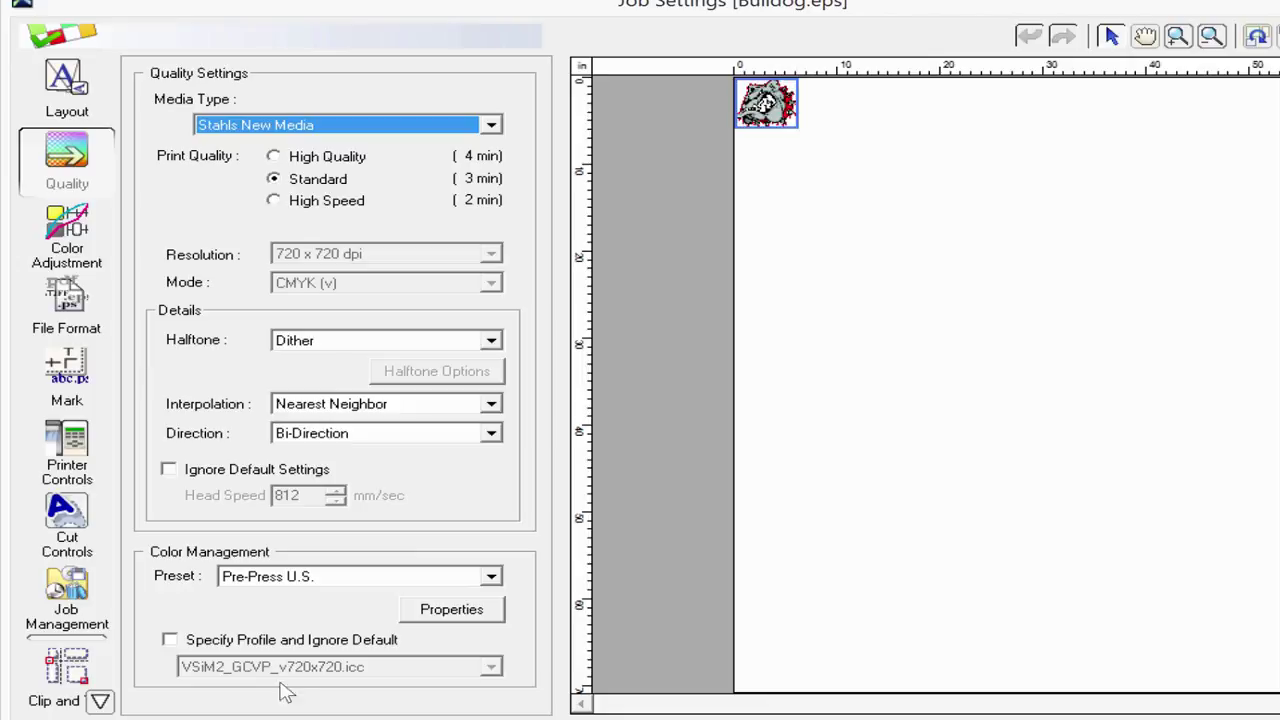
pyautogui.click(86, 455)
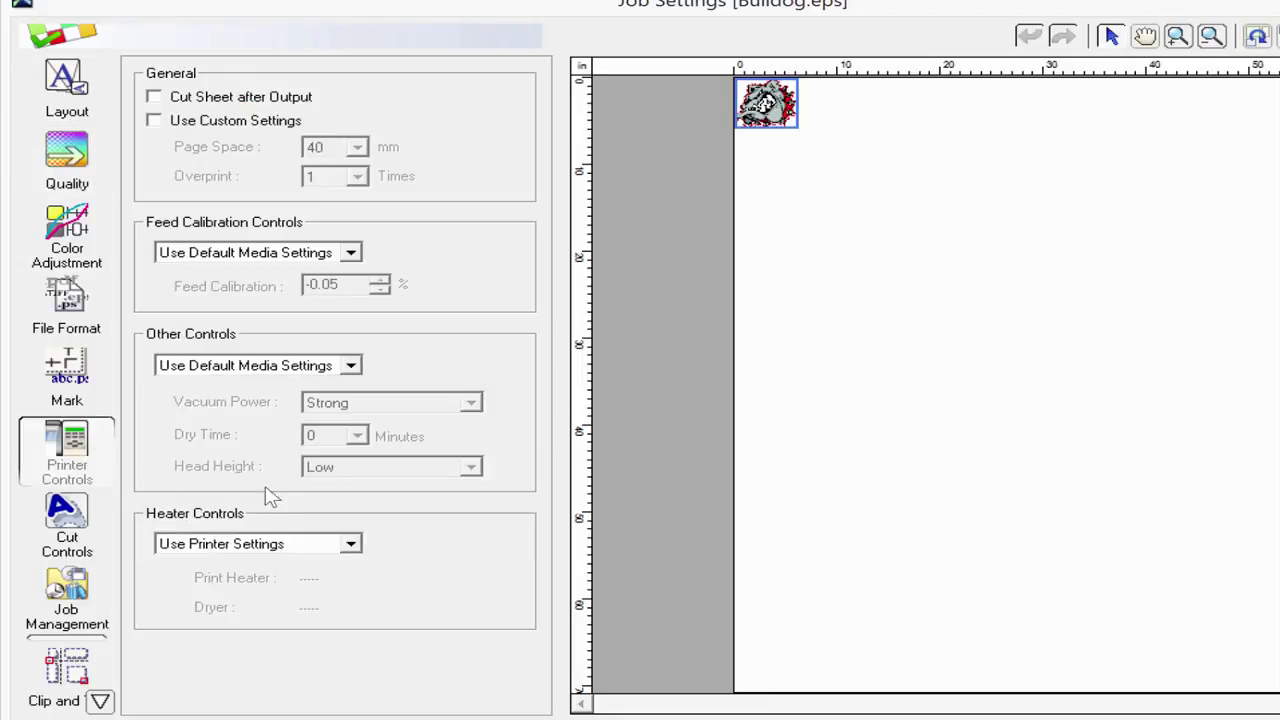
# - Set heaters to Use Default Media Settings (45 °C print, 50 °C dryer) and close Job Settings
pyautogui.click(350, 544)
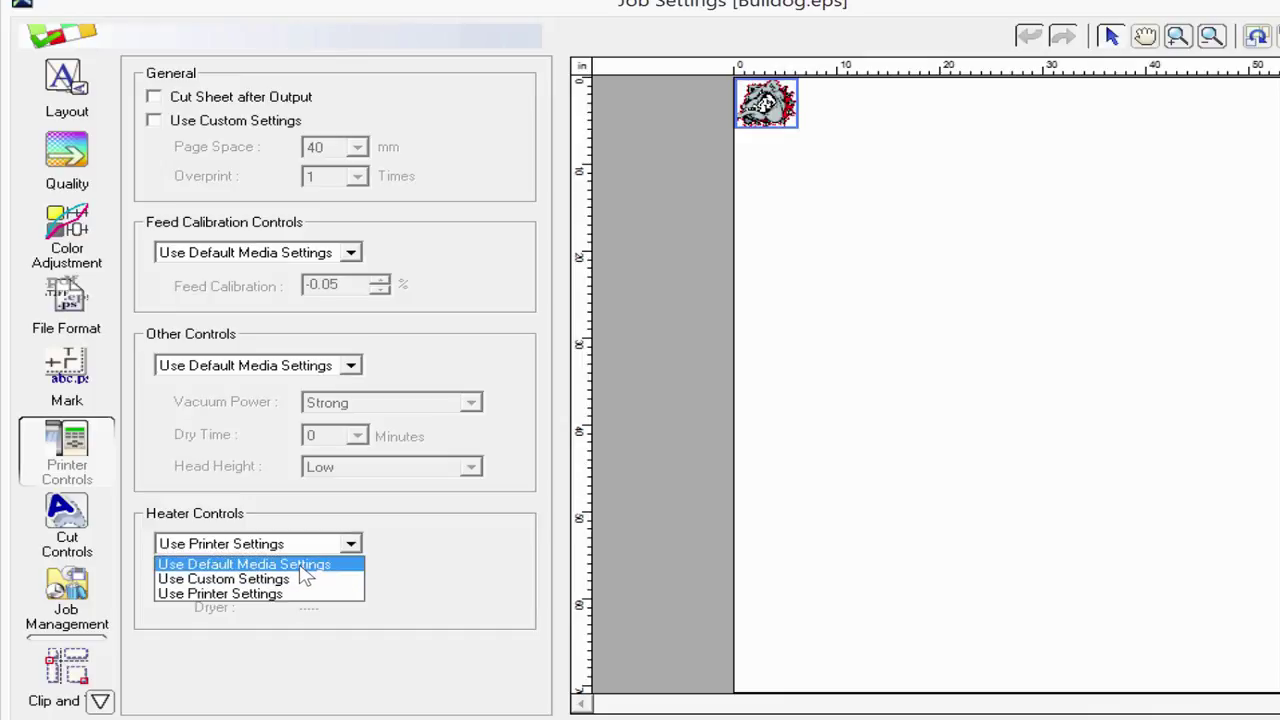
pyautogui.press('Return')
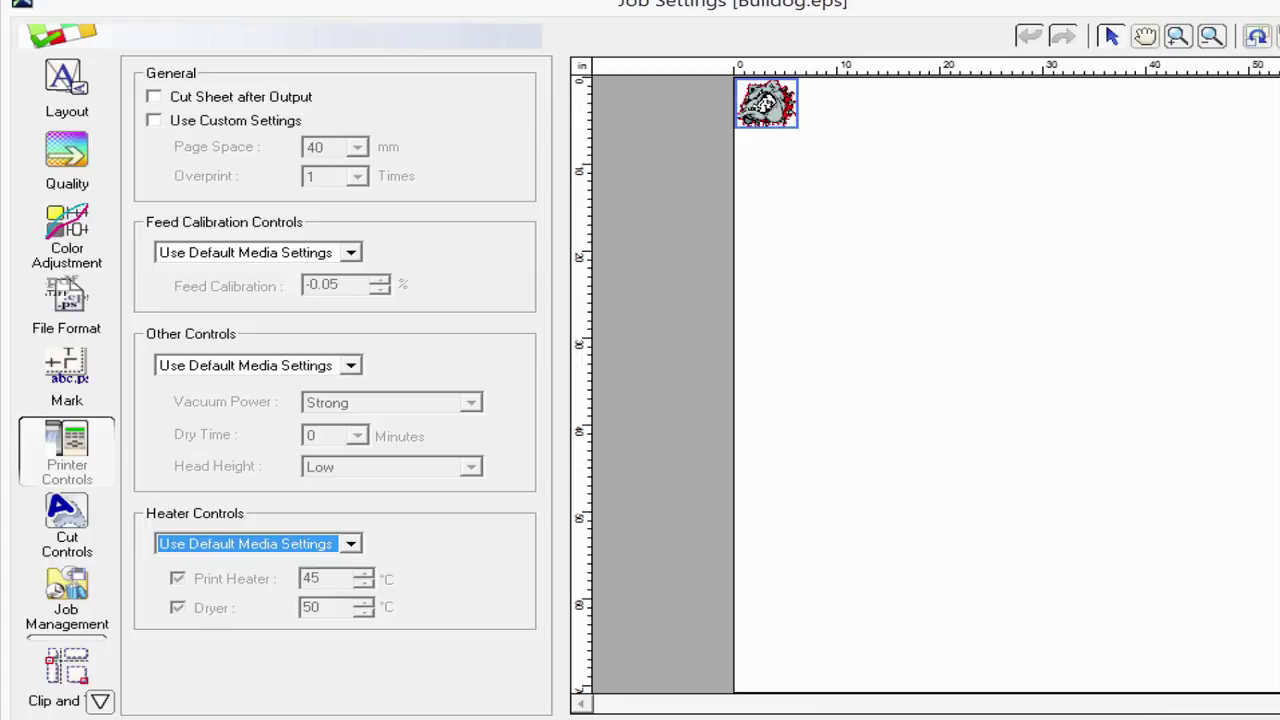
pyautogui.press('Return')
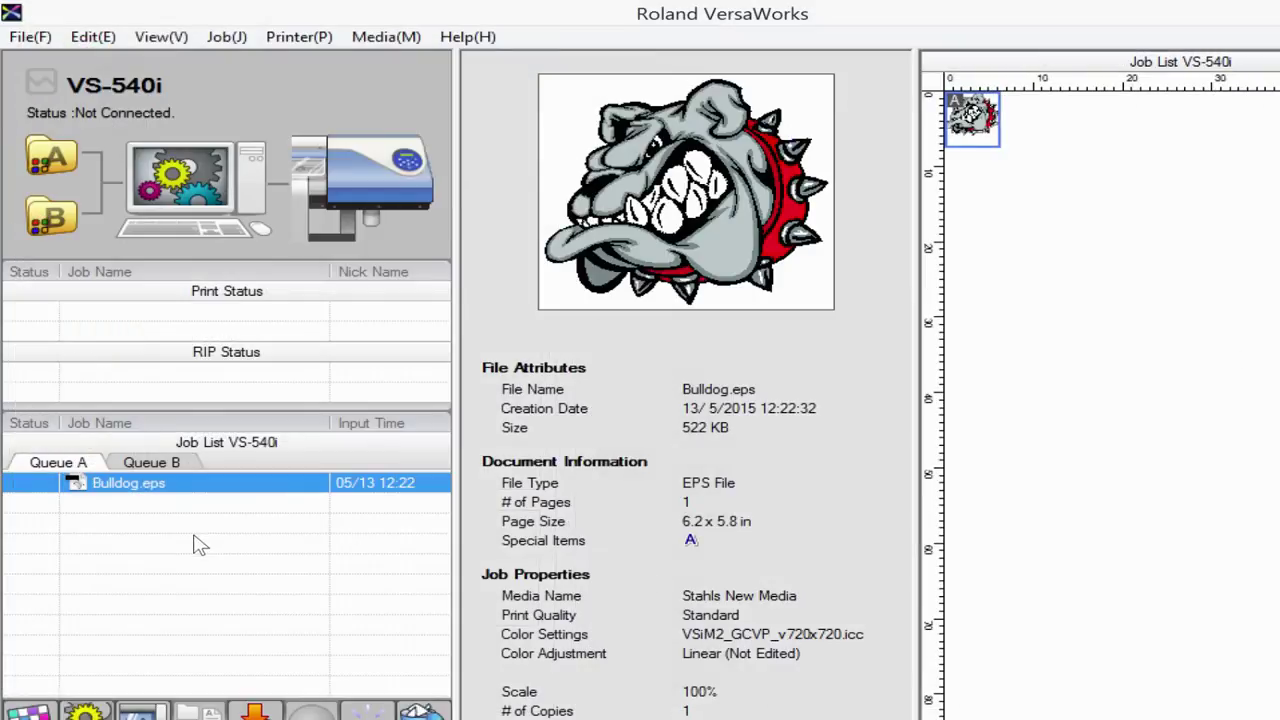